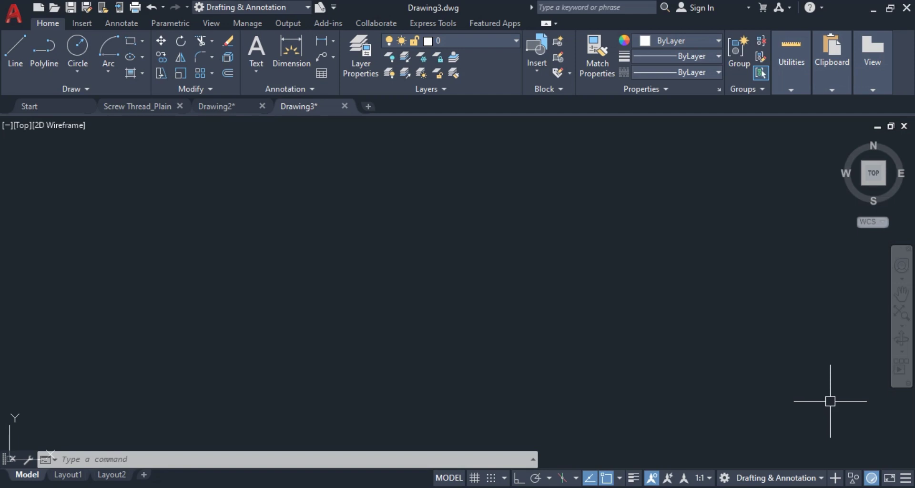
Step: Draw a horizontal base line 30 units long in the empty drawing
click(15, 50)
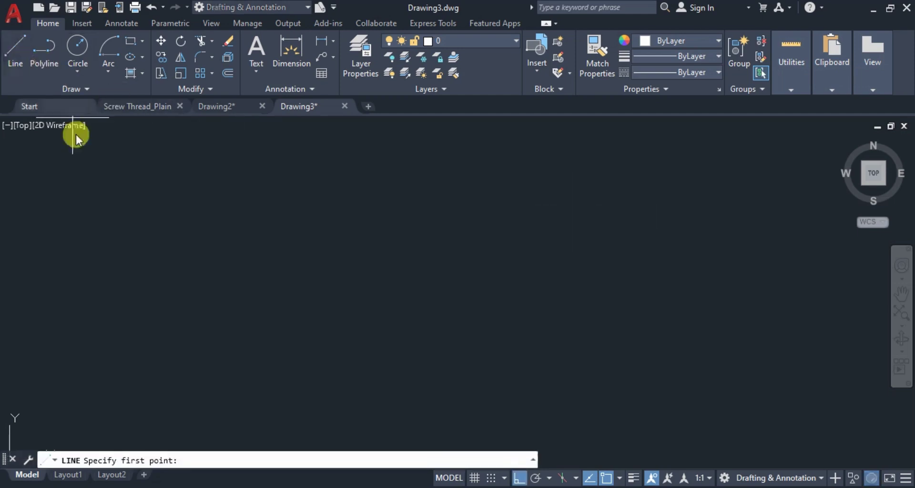
click(248, 323)
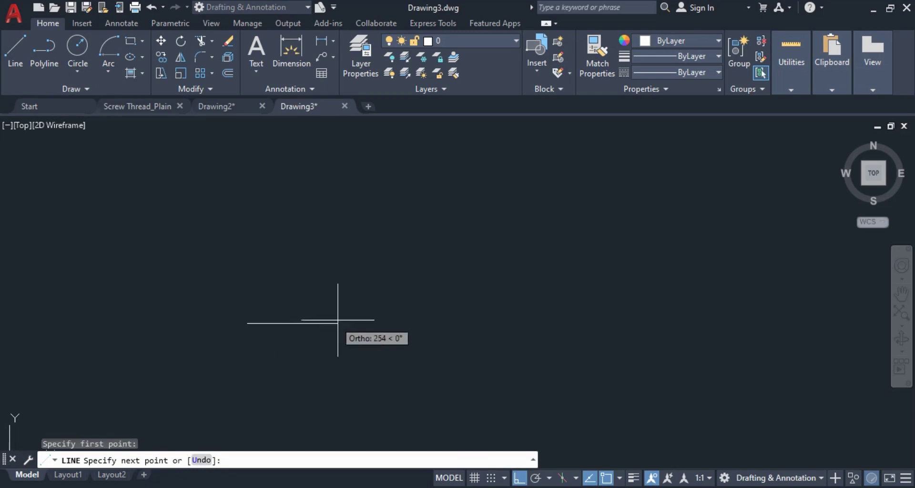
text(30)
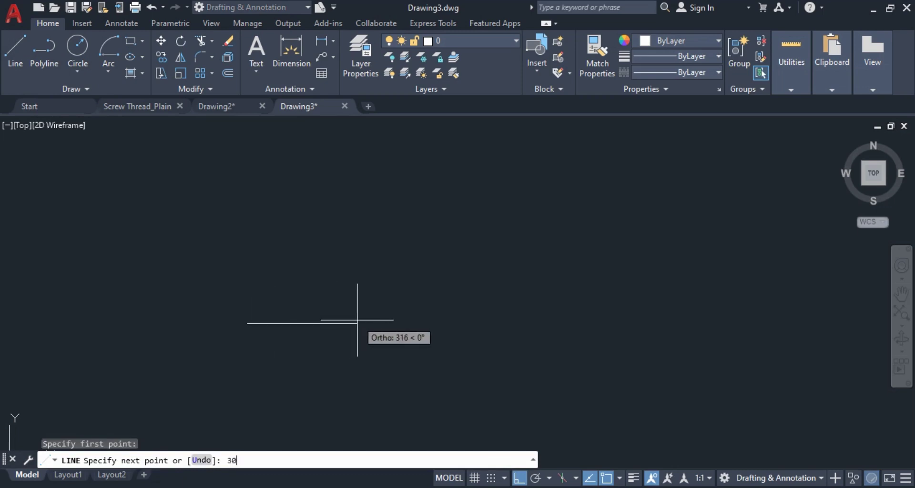
key(Return)
key(Escape)
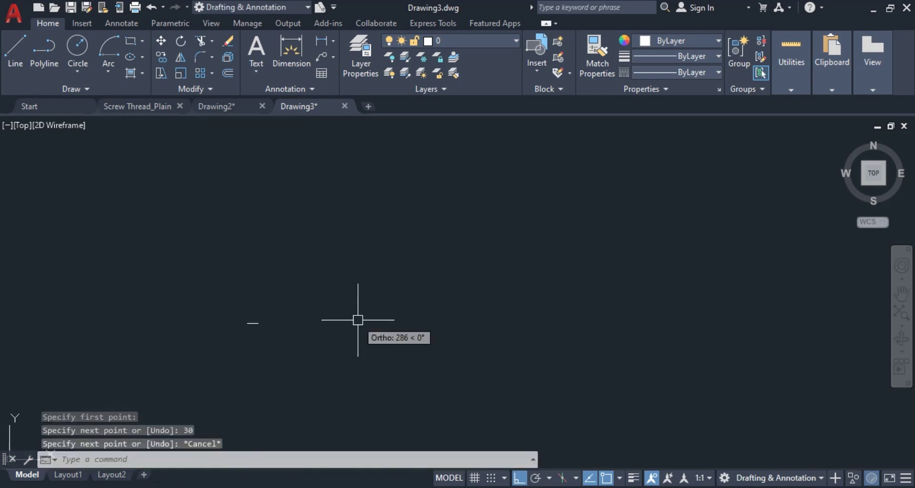
Step: Draw a vertical line 60 units long upward from the midpoint of the horizontal base line
scroll(388, 321, up, 3)
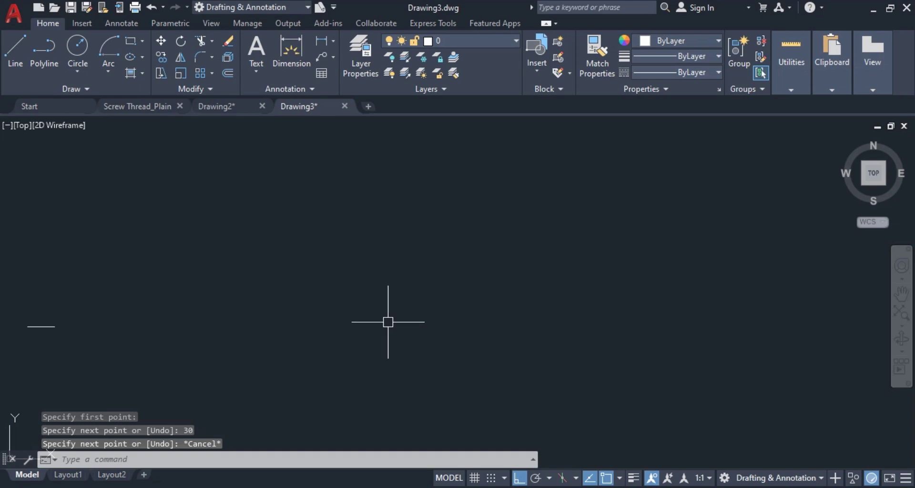
middle_drag(331, 304, 718, 296)
scroll(721, 294, up, 4)
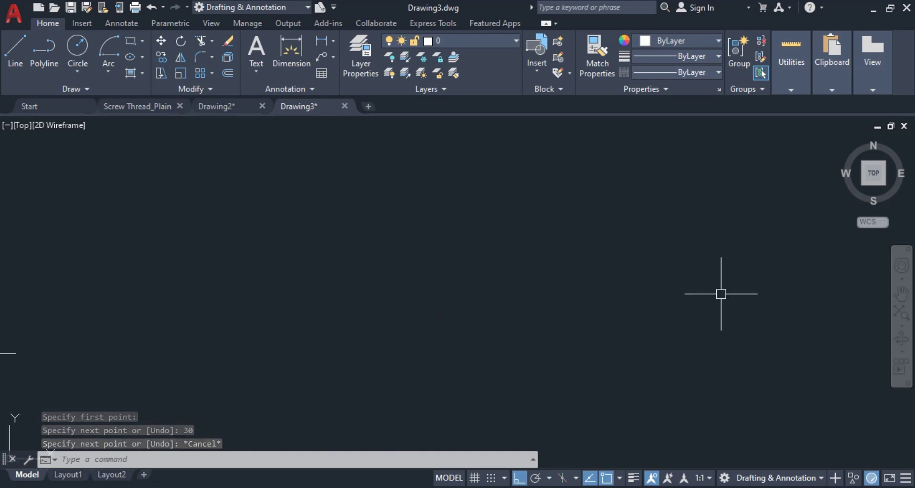
middle_drag(481, 296, 852, 308)
scroll(723, 353, up, 2)
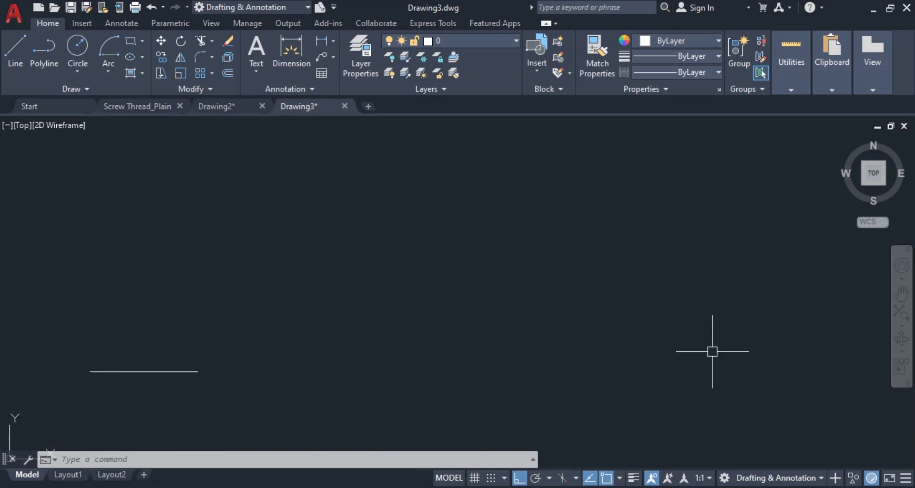
scroll(528, 351, up, 2)
middle_drag(529, 348, 859, 263)
middle_drag(569, 322, 719, 376)
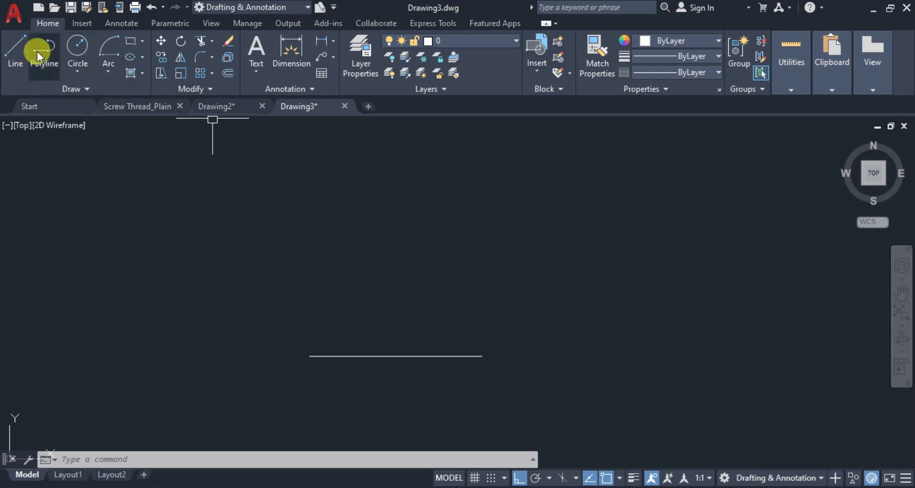
click(16, 48)
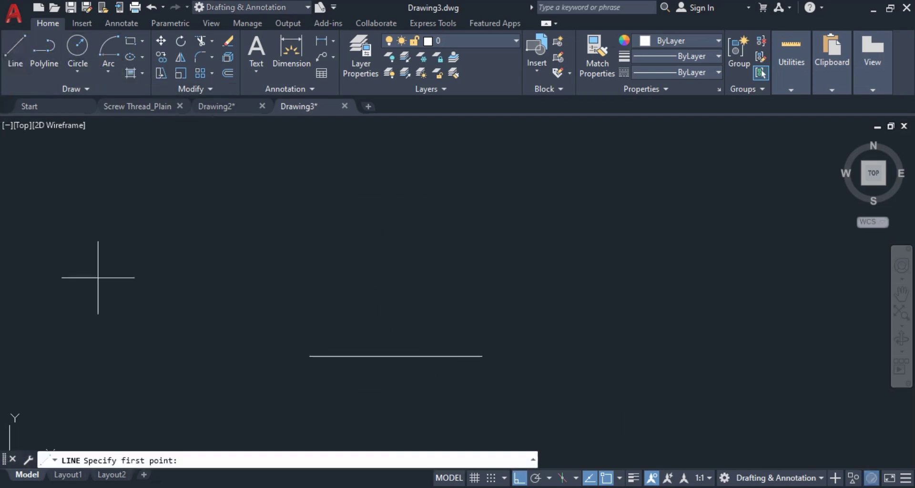
click(396, 356)
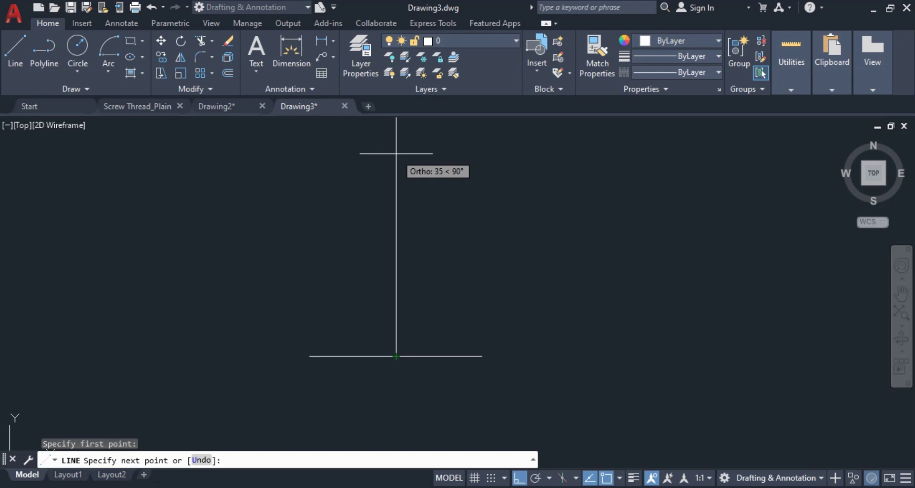
text(60)
key(Return)
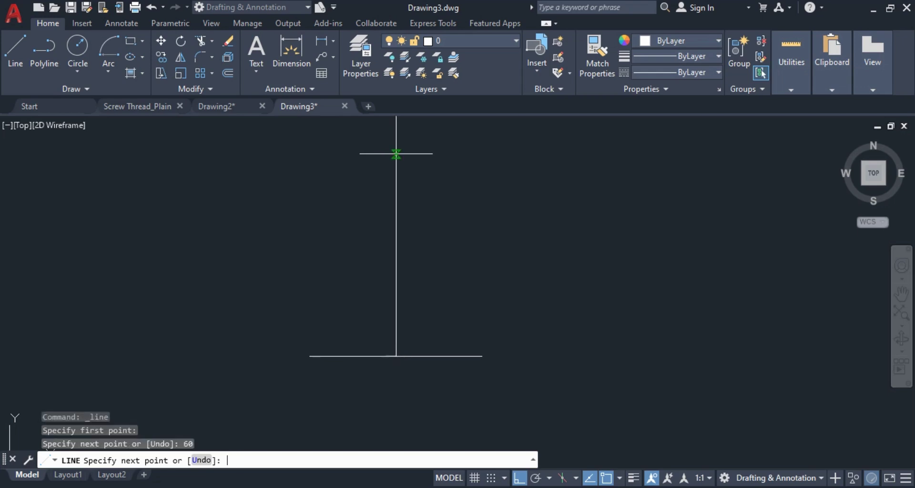
key(Escape)
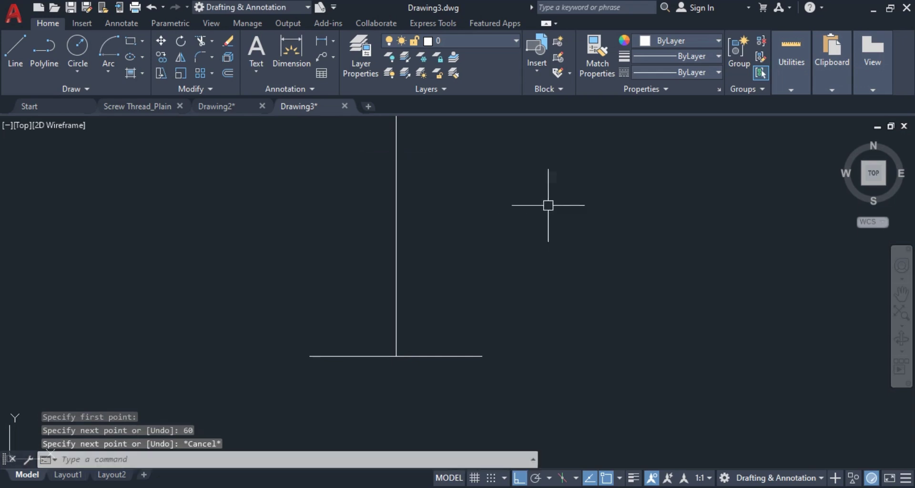
Step: Draw a Center, Start, End quarter arc centred on the base line's left endpoint, from its right endpoint up to directly above the centre
mouse_move(547, 205)
middle_down()
mouse_move(550, 244)
mouse_move(517, 298)
mouse_move(520, 190)
middle_up()
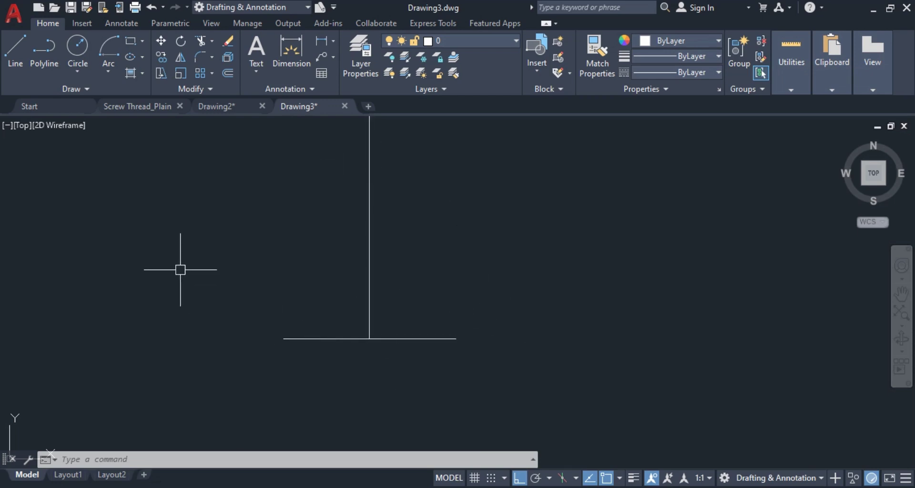
click(111, 75)
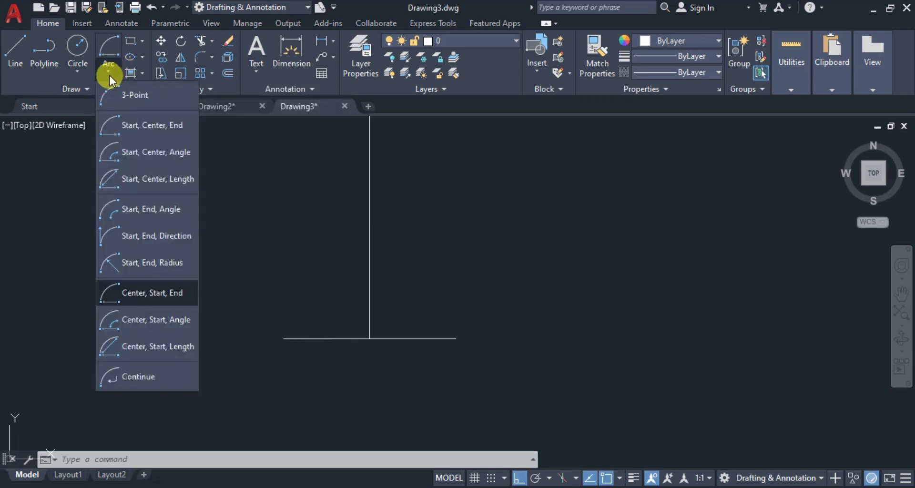
click(145, 99)
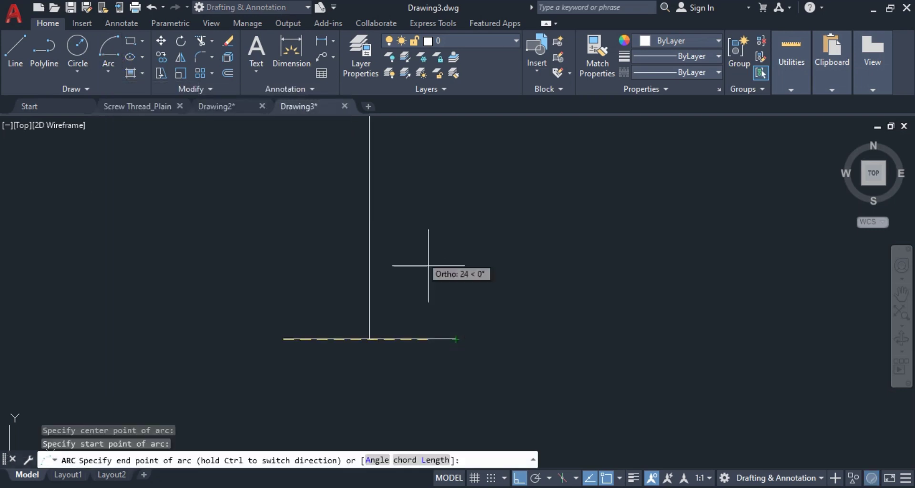
click(381, 216)
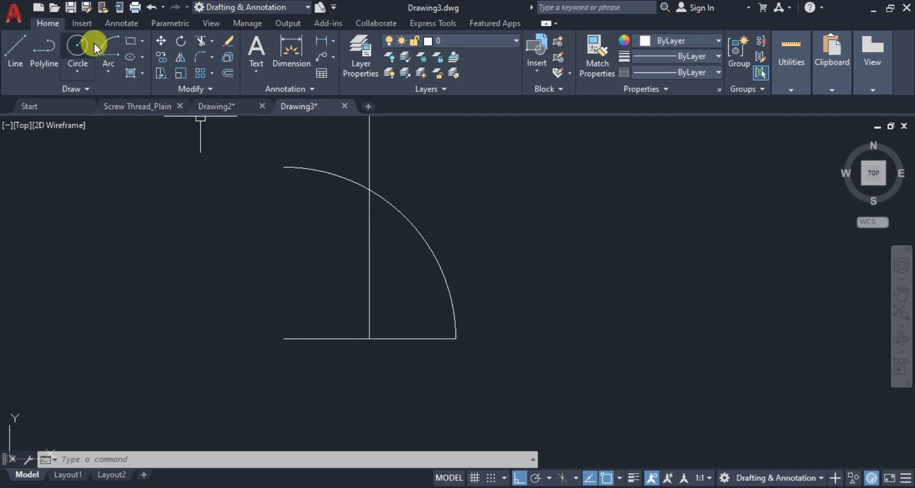
Step: Draw a smaller quarter arc centred on the base line's midpoint, from the base line's right endpoint up to the vertical line
click(110, 50)
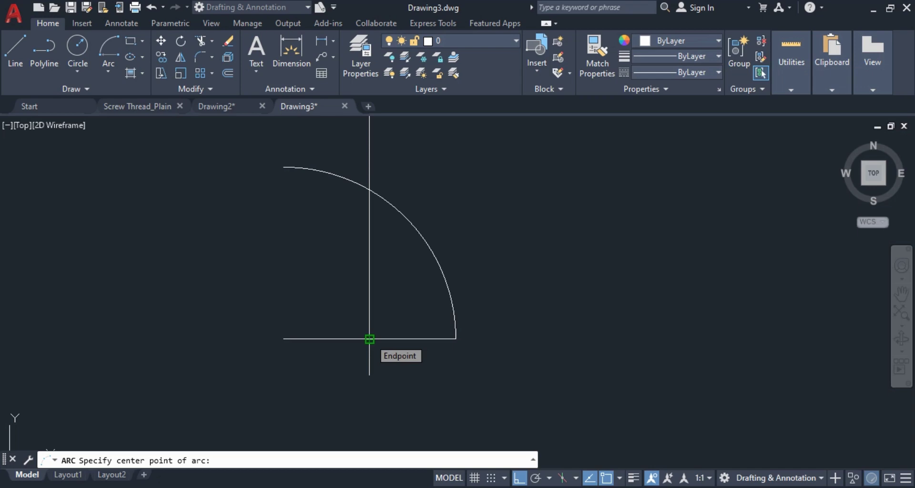
click(369, 339)
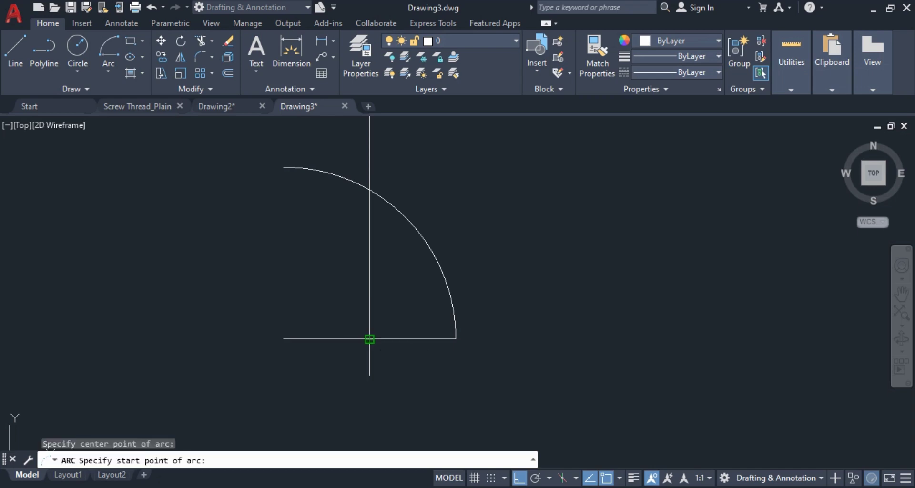
click(456, 339)
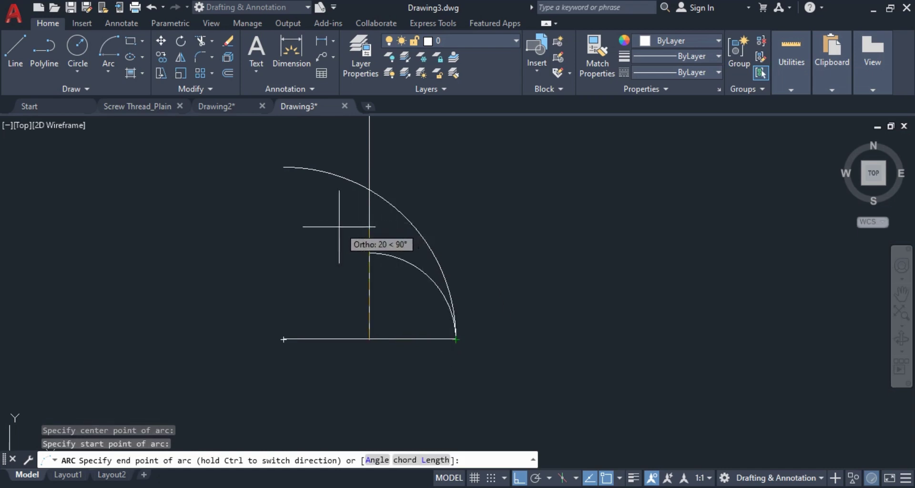
click(313, 264)
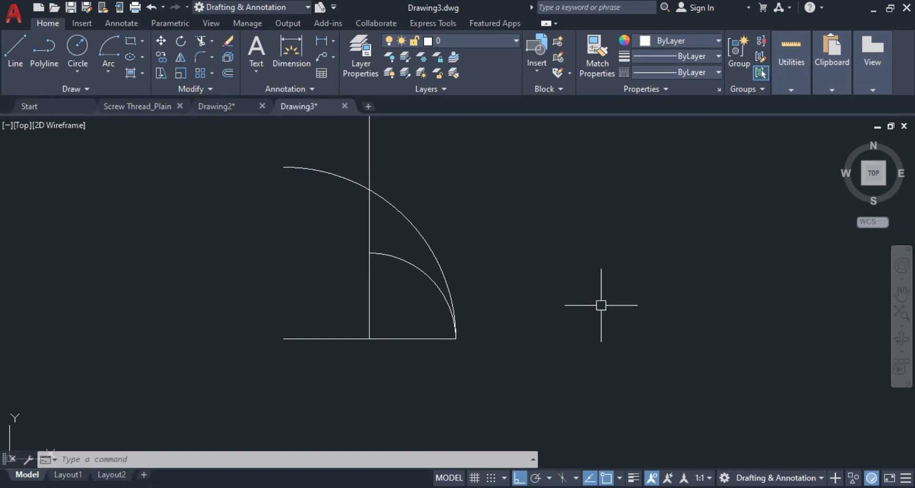
Step: Measure the vertical distance between the two arcs where they meet the vertical line, using a temporary linear dimension
middle_drag(599, 289, 608, 342)
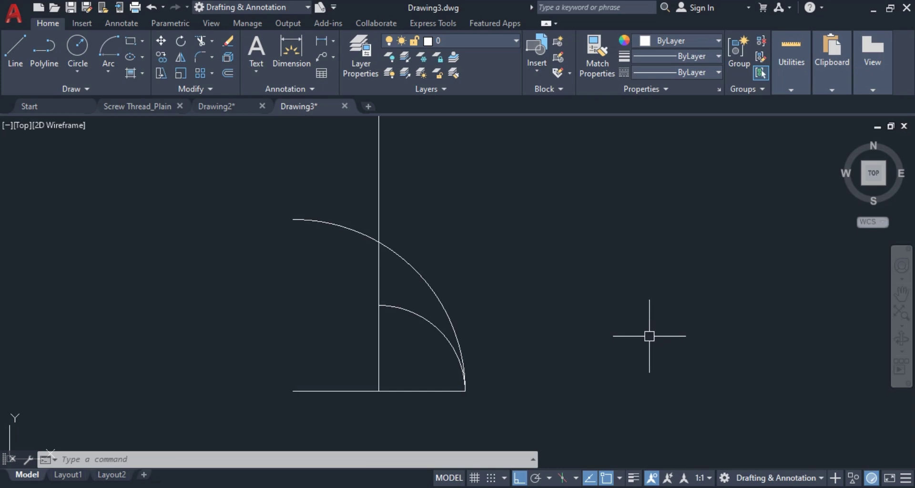
click(324, 41)
click(379, 241)
click(379, 305)
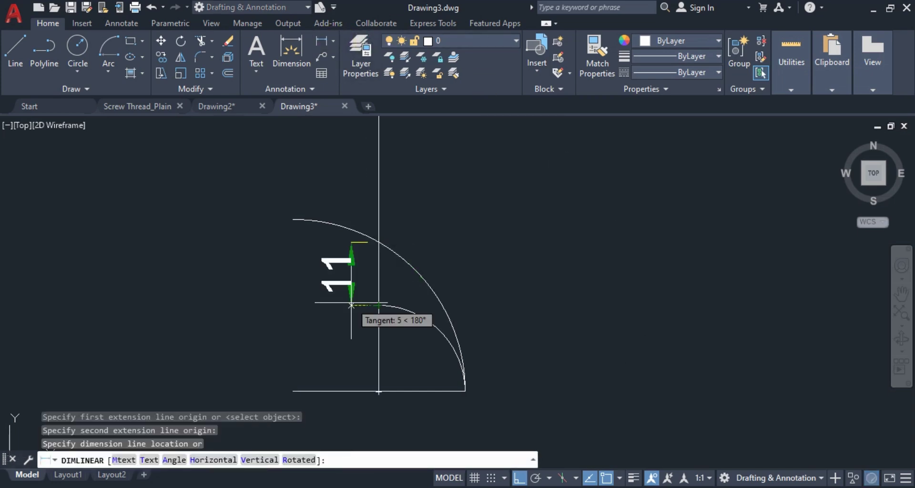
key(Escape)
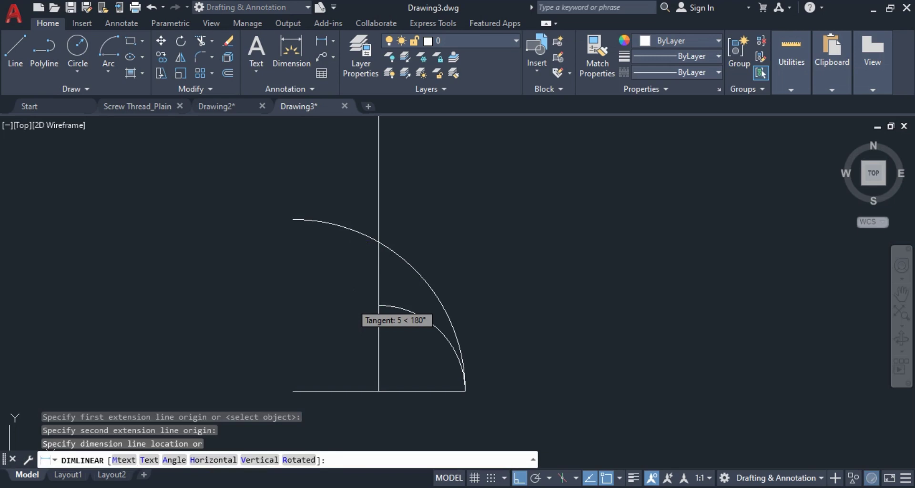
Step: Draw a line 5.5 units up from the small arc's upper end, with a short horizontal line crossing the vertical line at that height
click(15, 48)
click(379, 305)
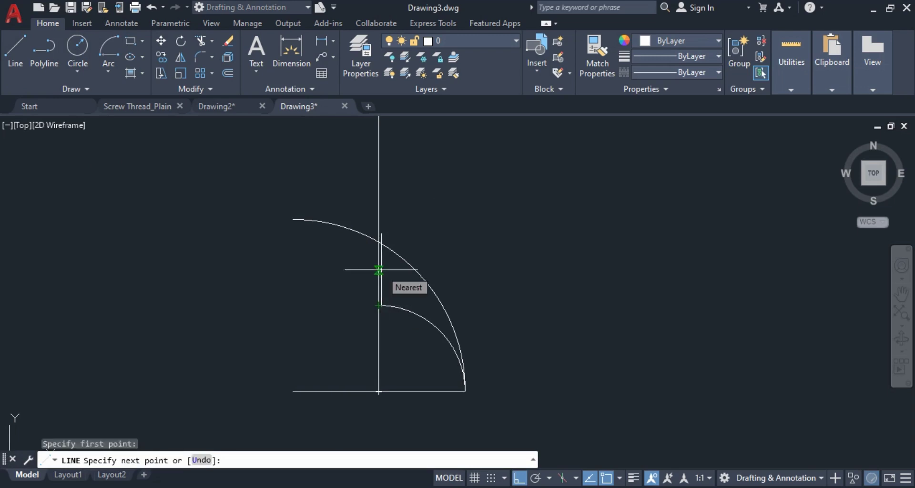
text(5.5)
key(Return)
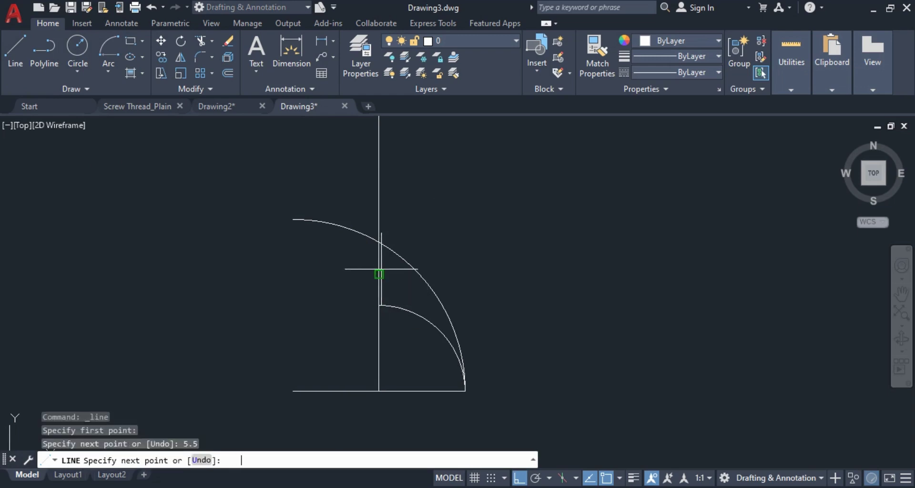
click(353, 274)
click(396, 275)
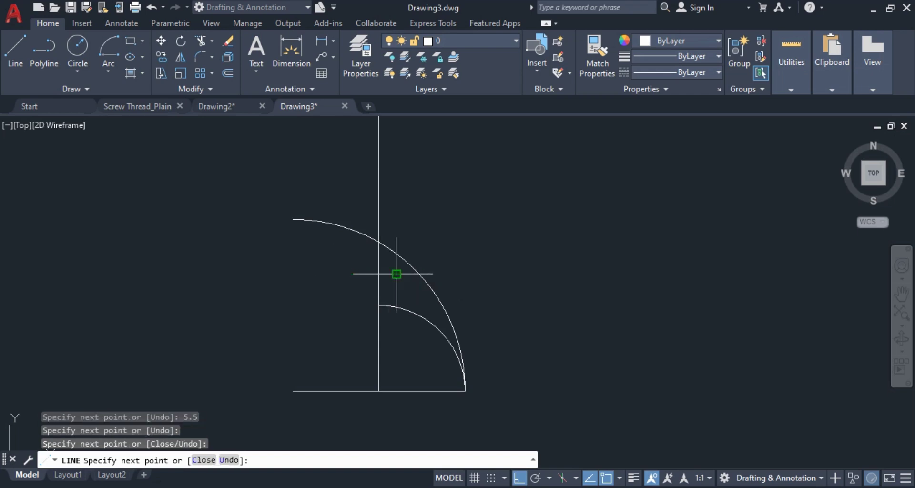
key(Escape)
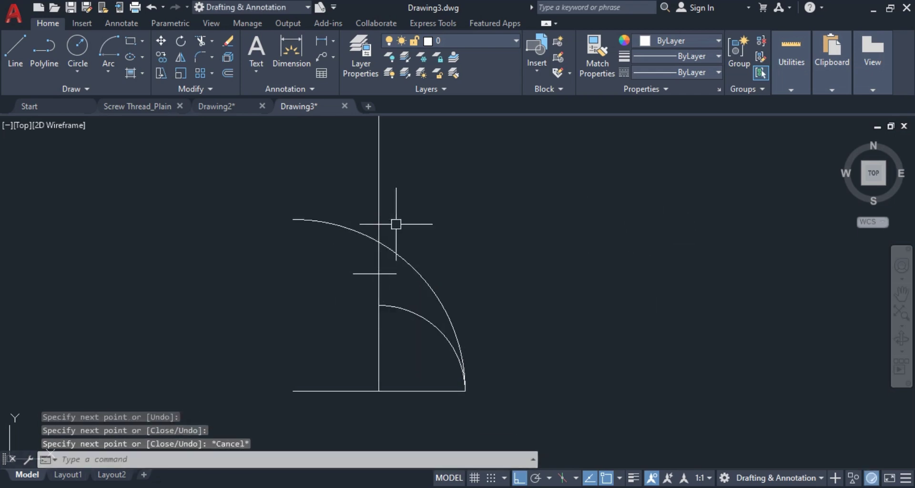